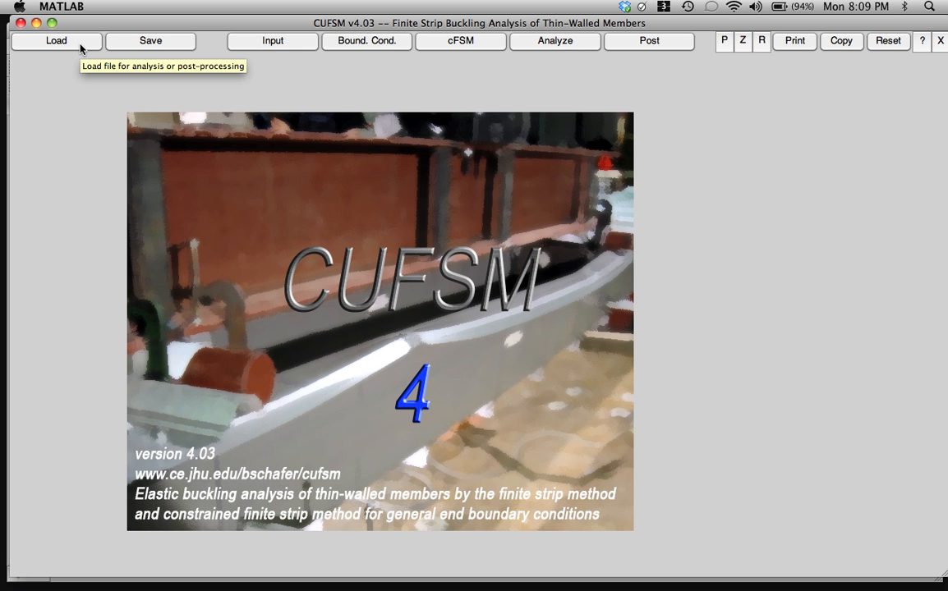
- Open the general section input, set node 1's x coordinate to 4.0000 and update the plot
click(275, 48)
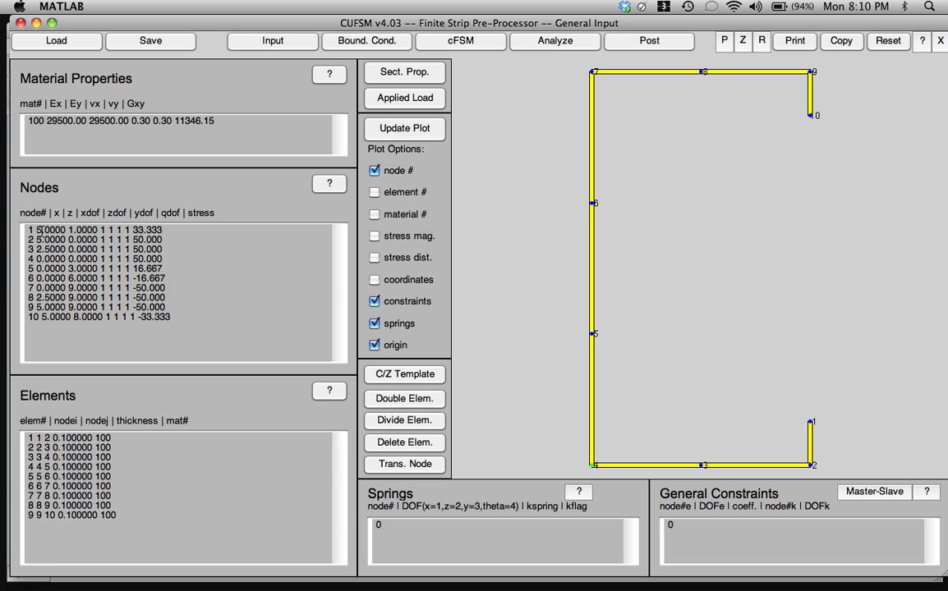
key(BackSpace)
text(4)
click(406, 130)
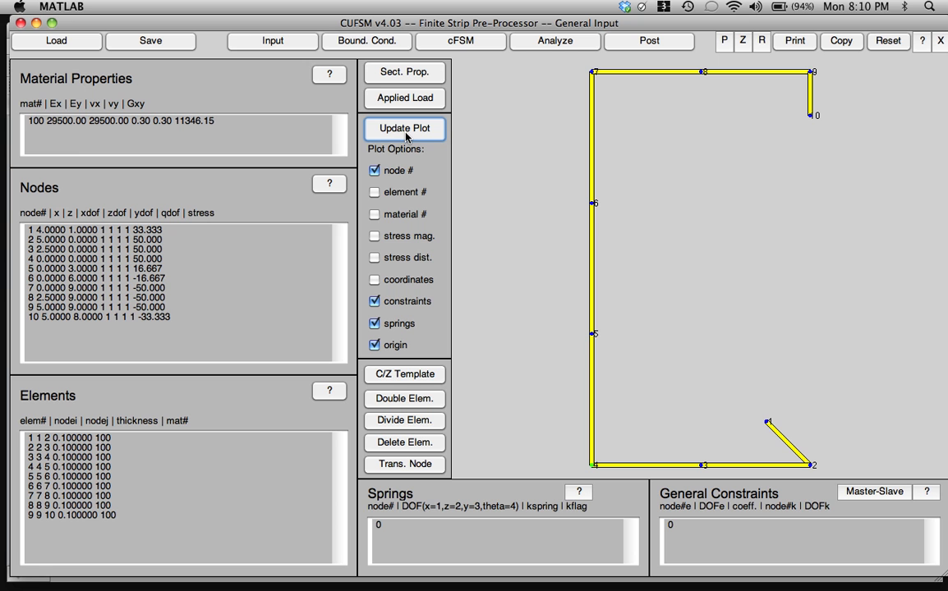
- Set node 1's x coordinate back to 5.0000 and refresh the section plot
click(41, 230)
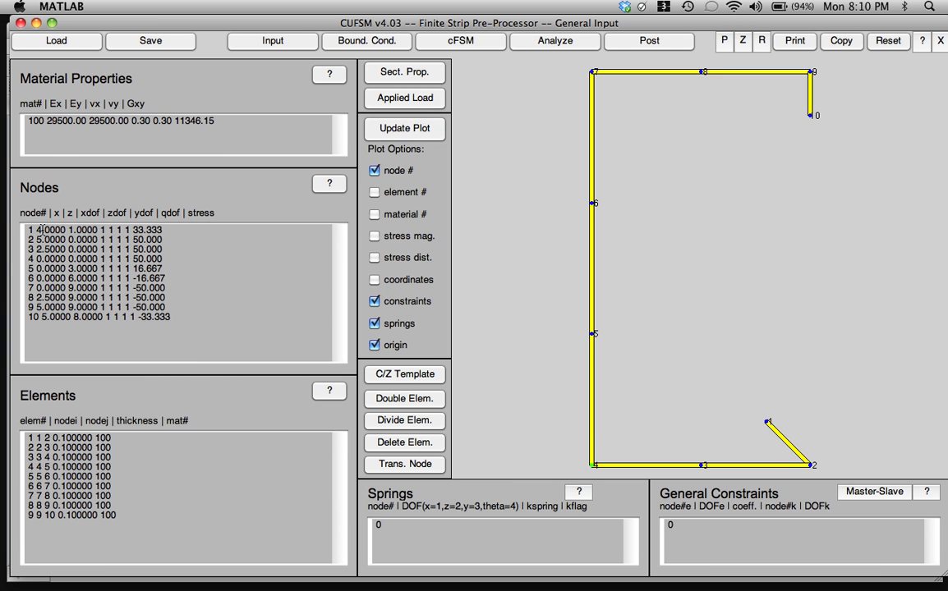
key(BackSpace)
text(5)
click(396, 131)
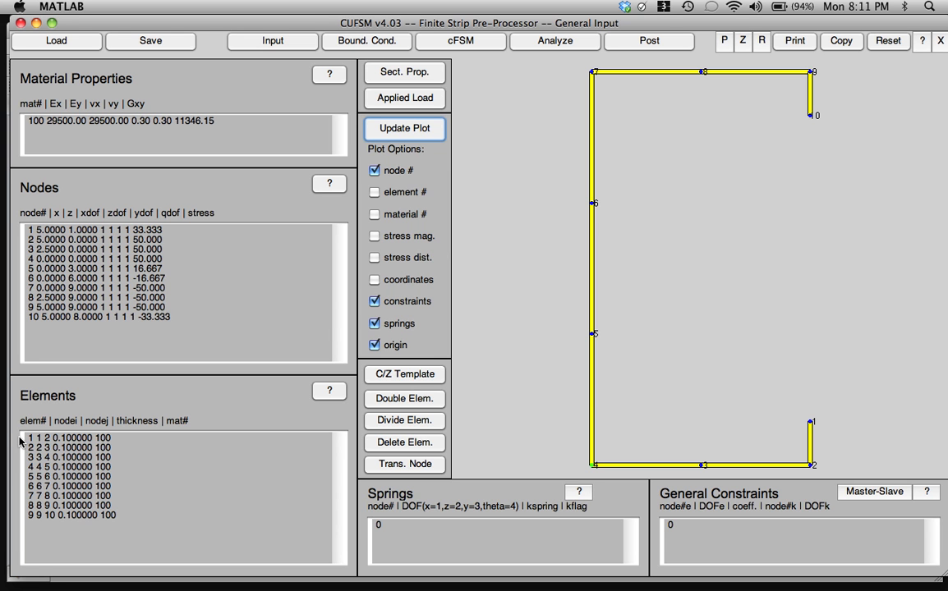
- Set the thickness of element 1 to 0.500000 and redraw the section
click(64, 438)
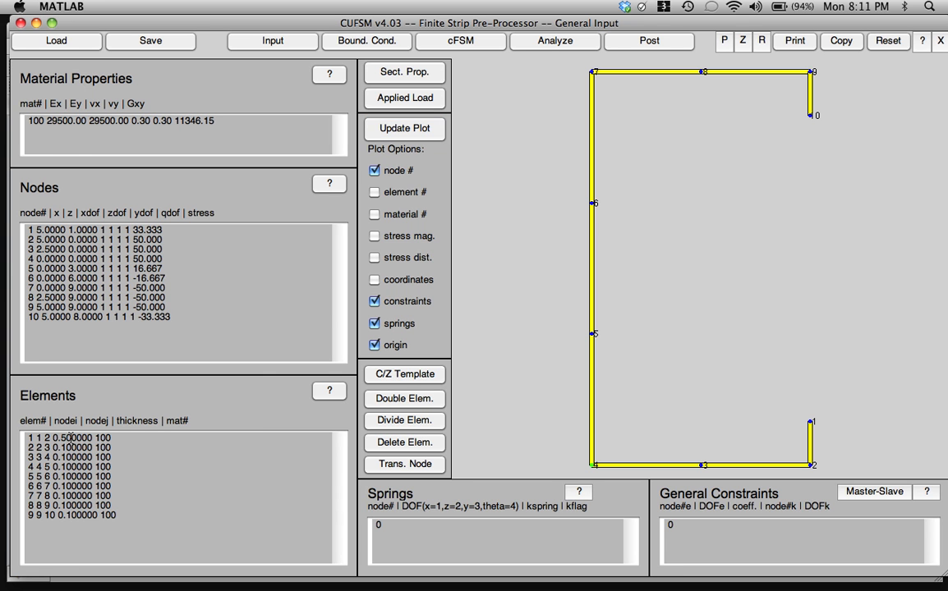
key(BackSpace)
text(5)
click(416, 129)
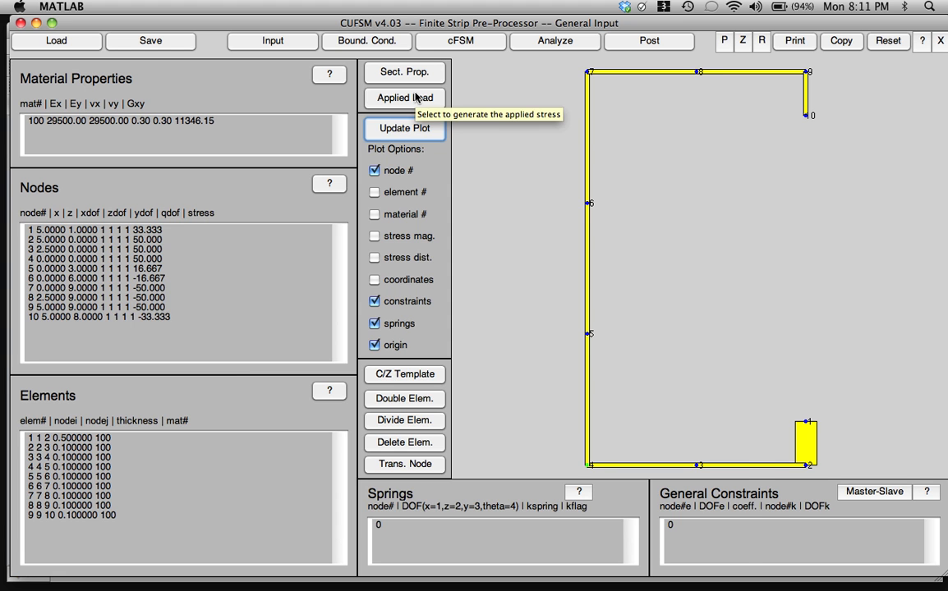
- Generate the applied stress from a yield stress of 50 with only axial load P included, and submit it to the input
click(415, 98)
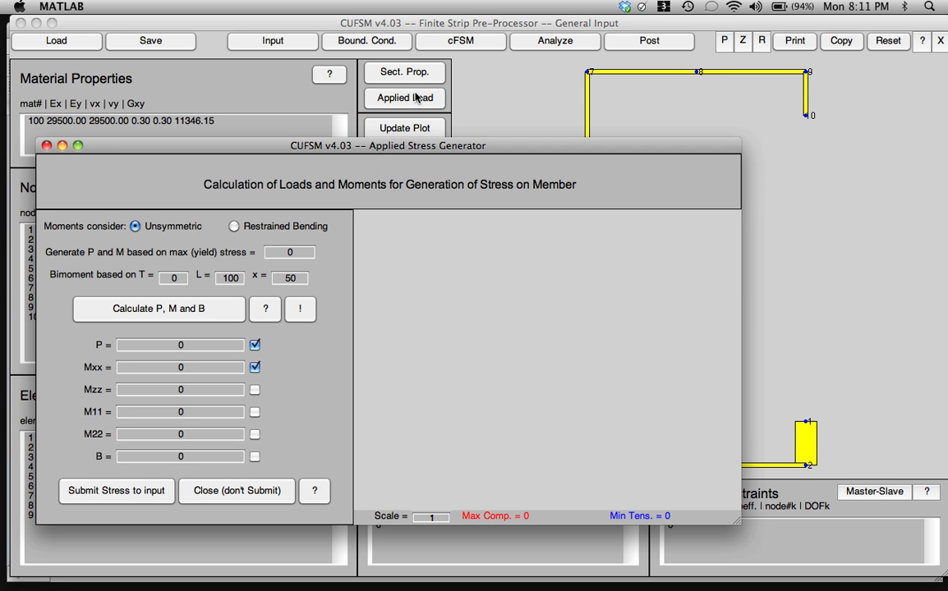
click(297, 252)
text(50)
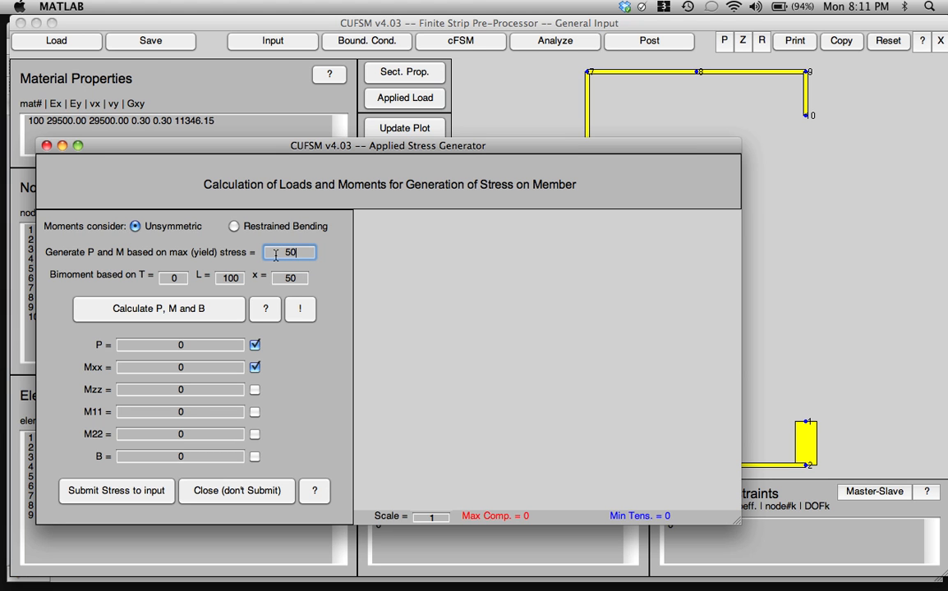
click(225, 309)
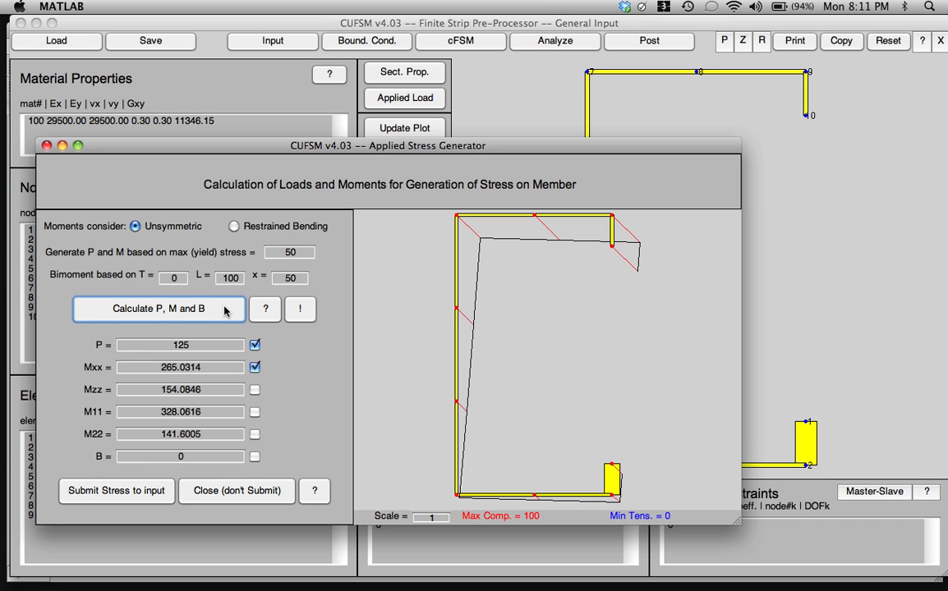
click(256, 368)
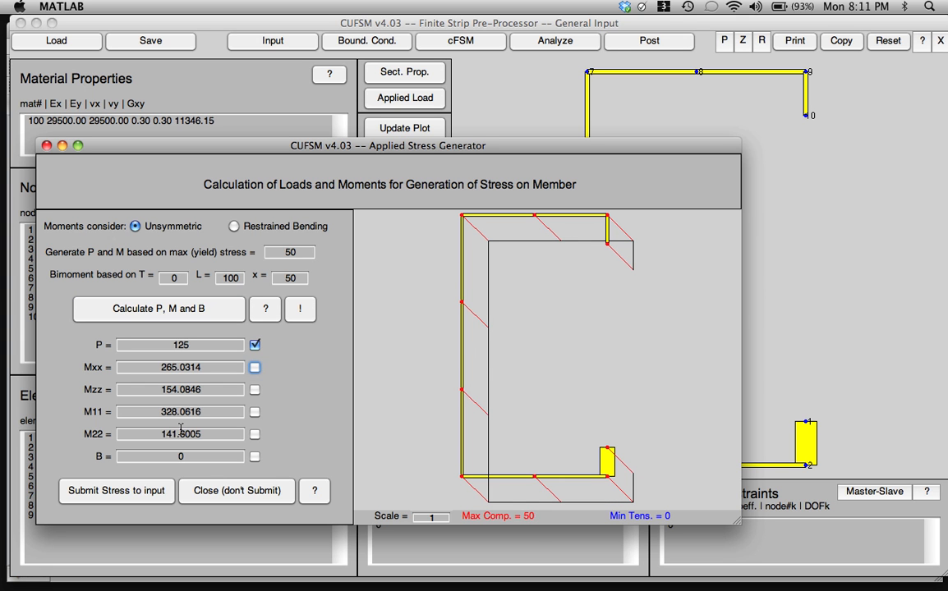
click(138, 487)
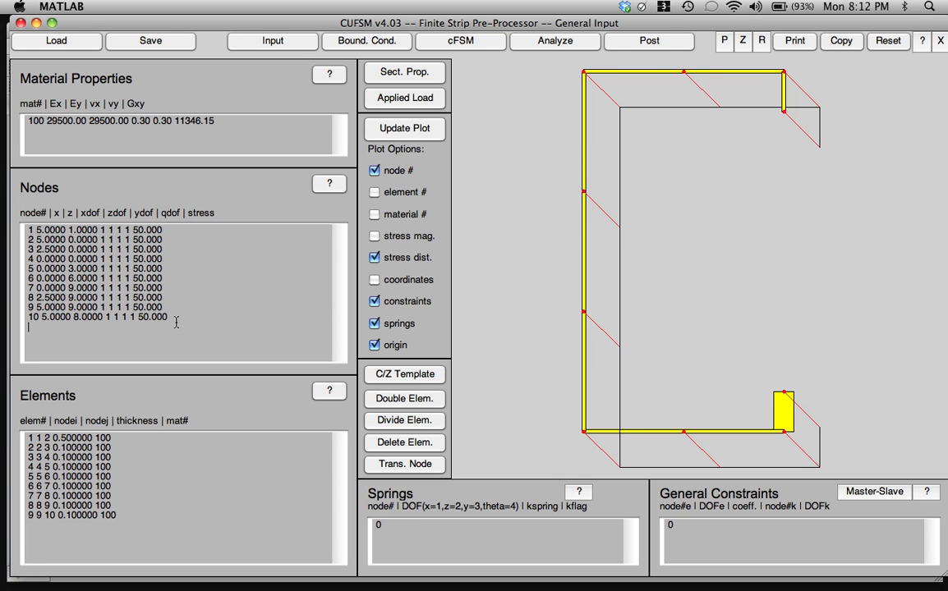
text(11)
key(BackSpace)
key(BackSpace)
key(BackSpace)
- Examine the calculated cross-section properties and the boundary condition settings for the analysis
click(426, 74)
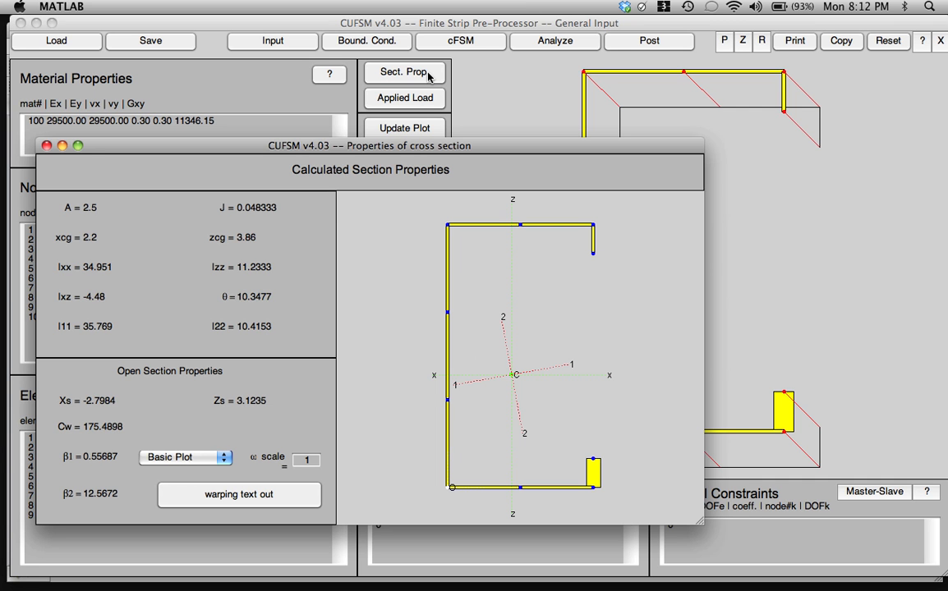
click(45, 145)
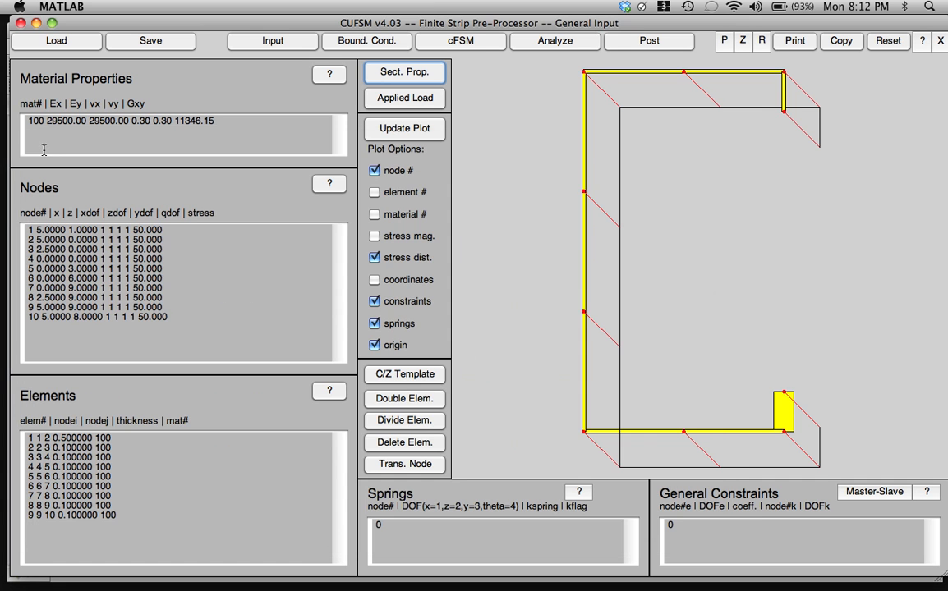
click(408, 44)
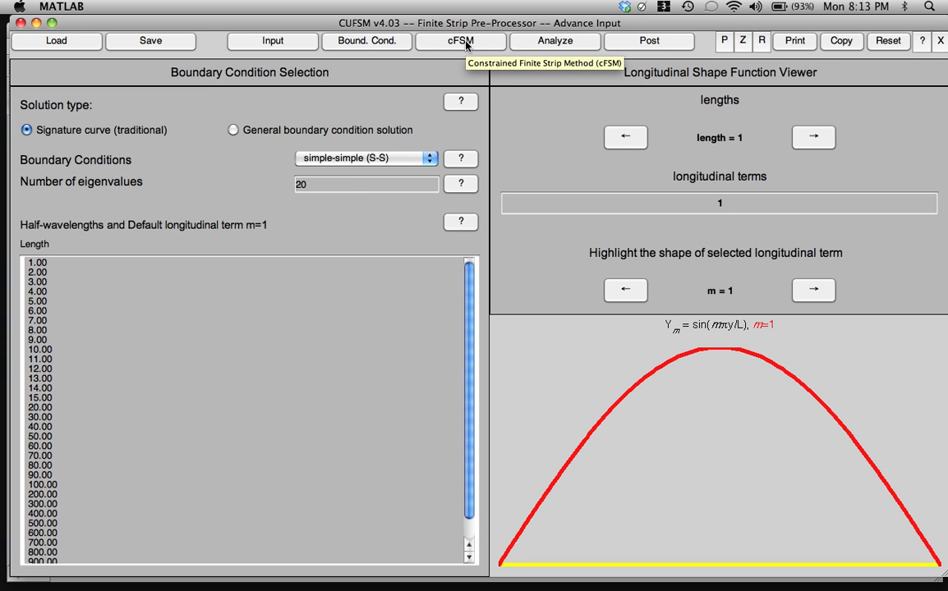
- Run the buckling analysis and plot the mode 1 buckled shape at length 7
click(538, 49)
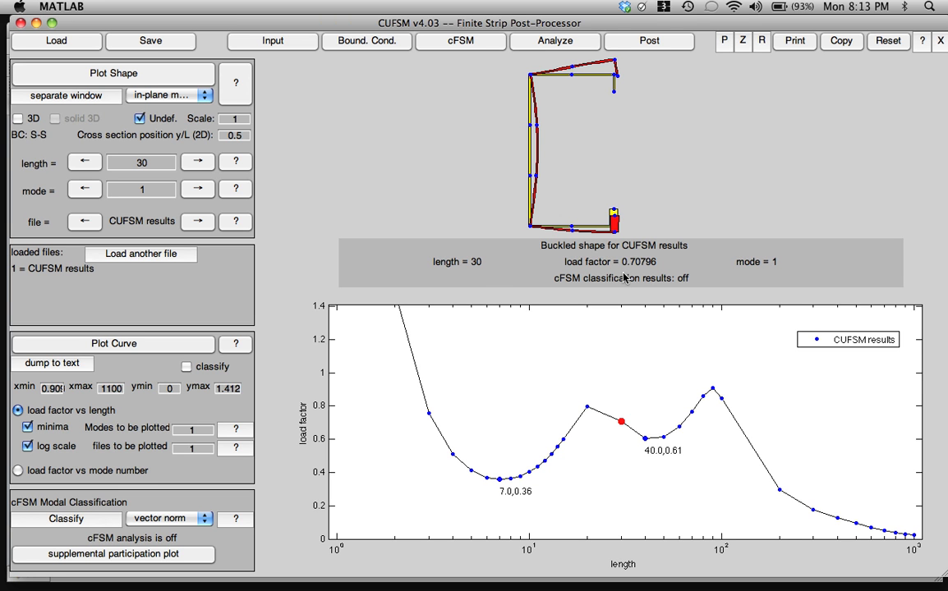
click(83, 164)
click(83, 163)
click(83, 163)
click(83, 164)
click(83, 163)
click(83, 163)
click(83, 164)
click(83, 163)
click(83, 163)
click(83, 164)
click(113, 73)
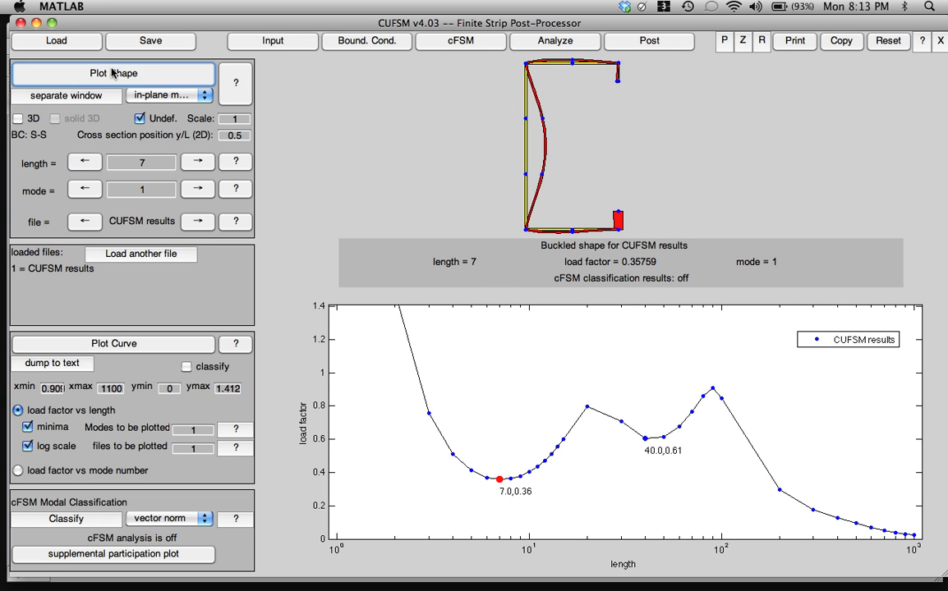